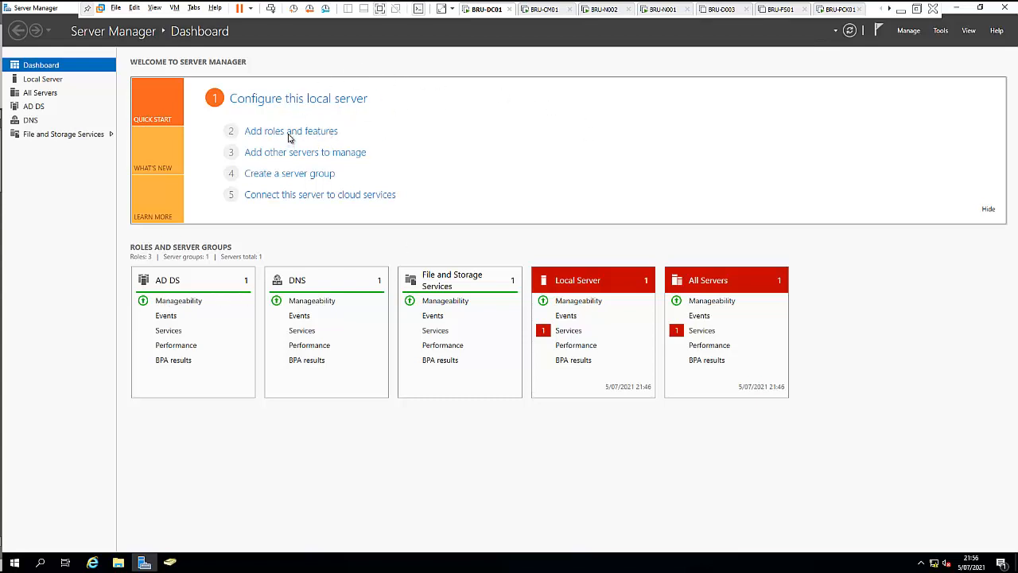
Start a role-based Add Roles and Features installation on BRU-DC01, skipping the intro page in future.
{"action": "left_click", "coordinate": [909, 32]}
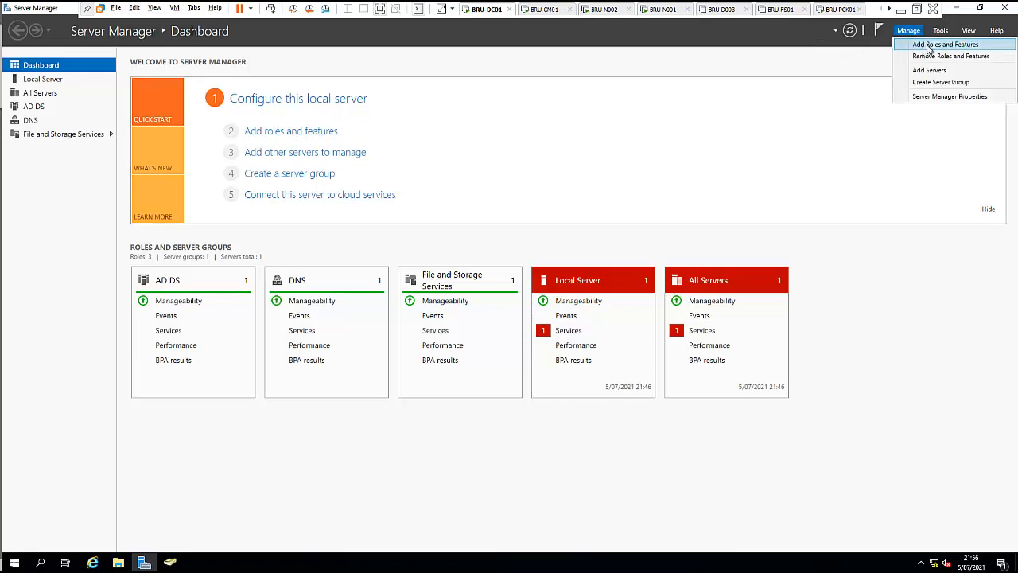
{"action": "left_click", "coordinate": [928, 48]}
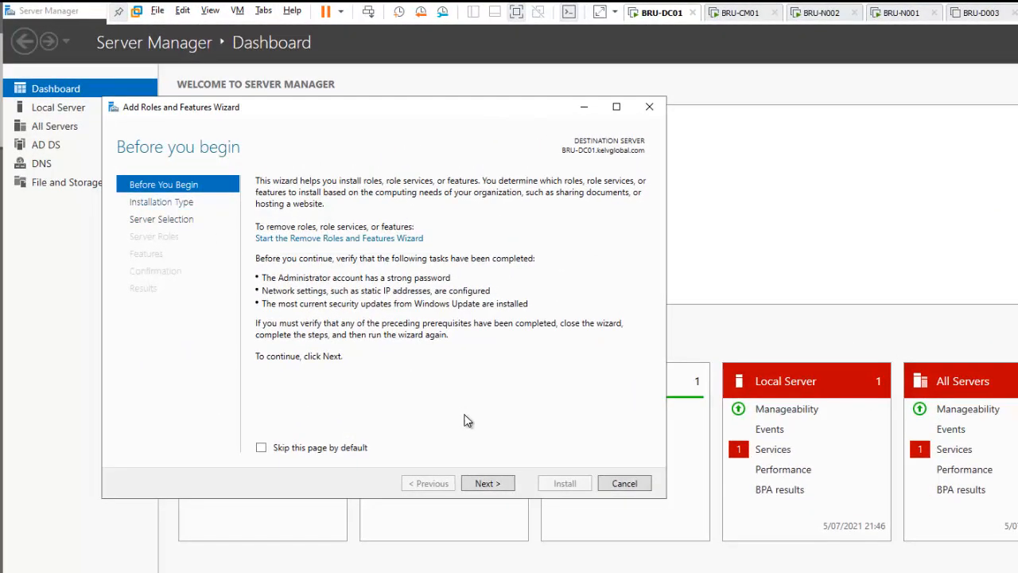
{"action": "left_click", "coordinate": [340, 450]}
{"action": "left_click", "coordinate": [485, 483]}
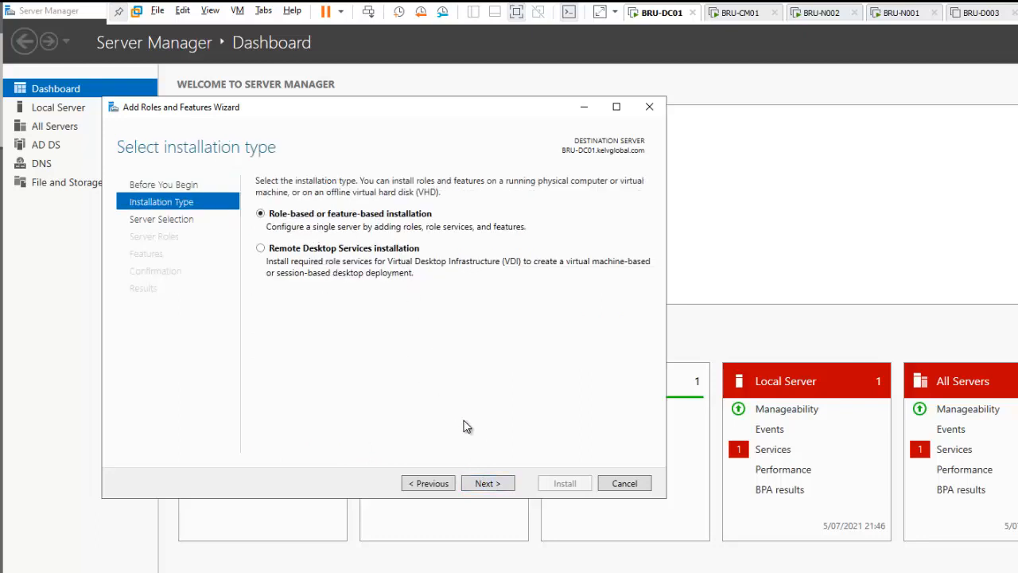
{"action": "left_click", "coordinate": [492, 487]}
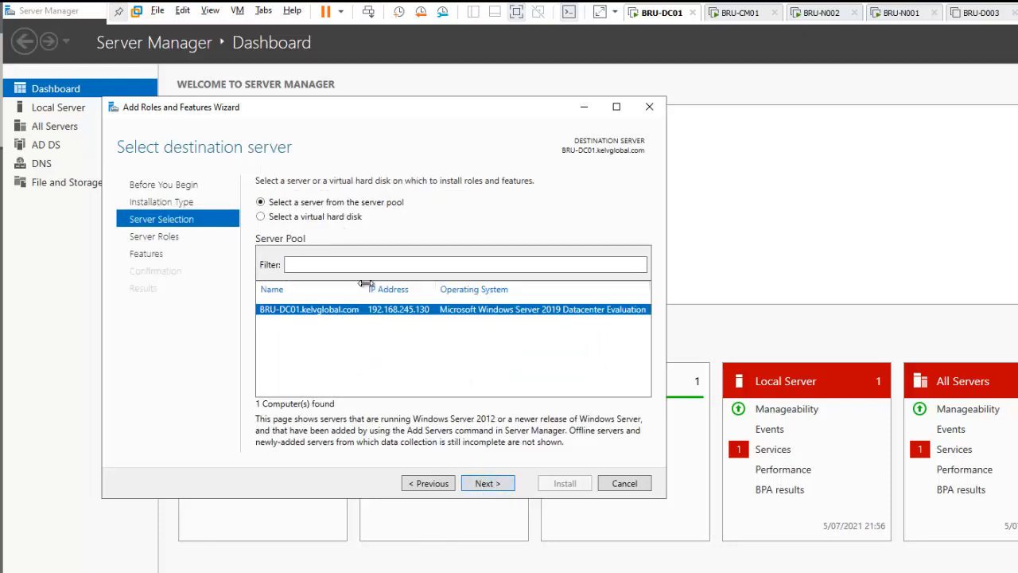
{"action": "left_click", "coordinate": [486, 483]}
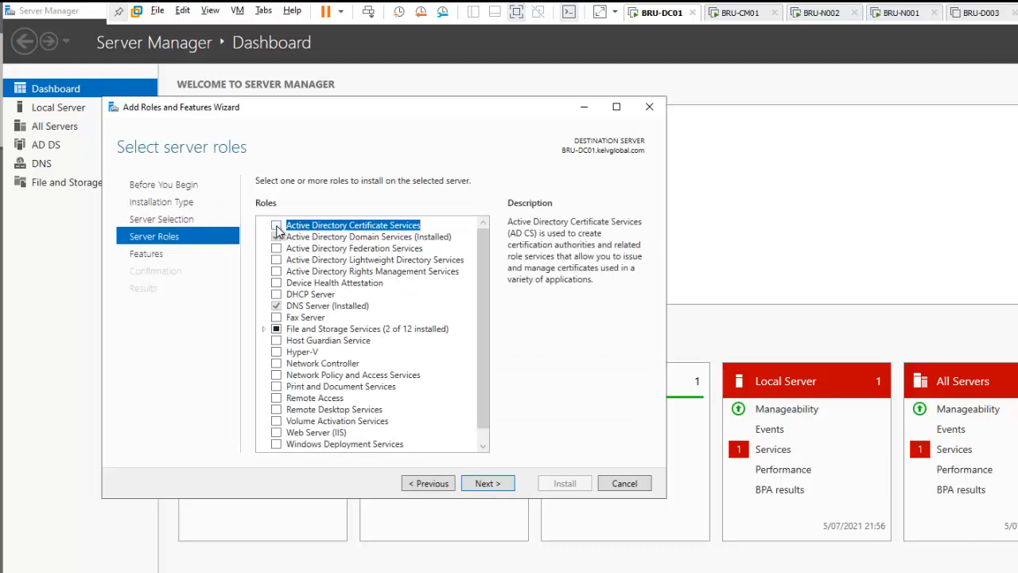
Add Active Directory Certificate Services plus its management tools, with no extra features.
{"action": "left_click", "coordinate": [277, 226]}
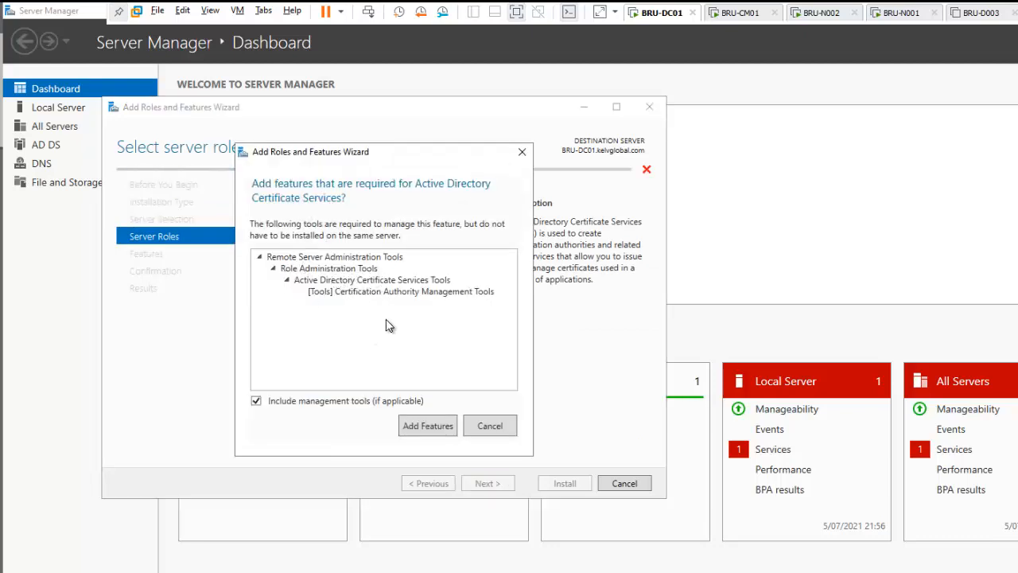
{"action": "left_click", "coordinate": [428, 426]}
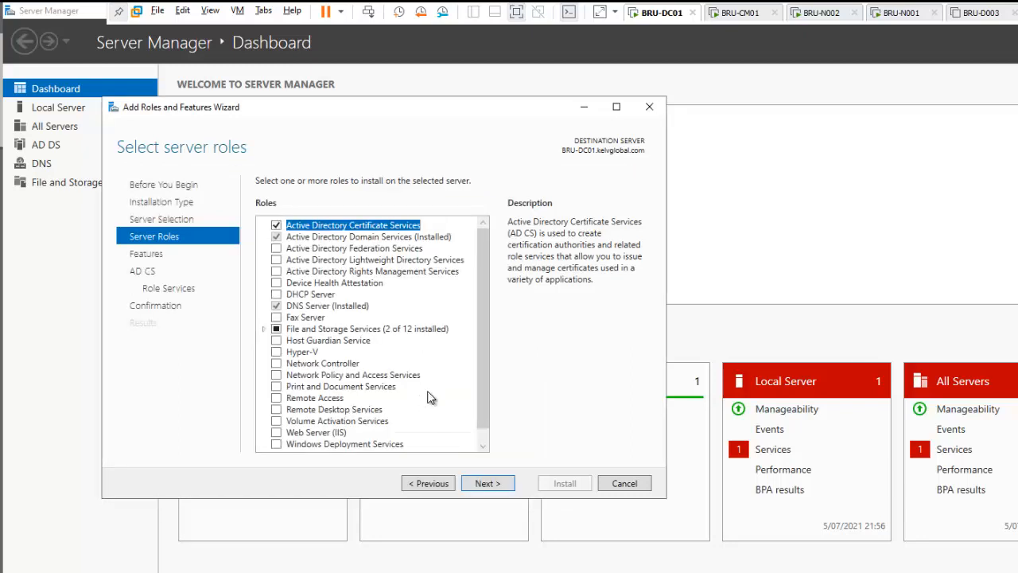
{"action": "left_click", "coordinate": [487, 484]}
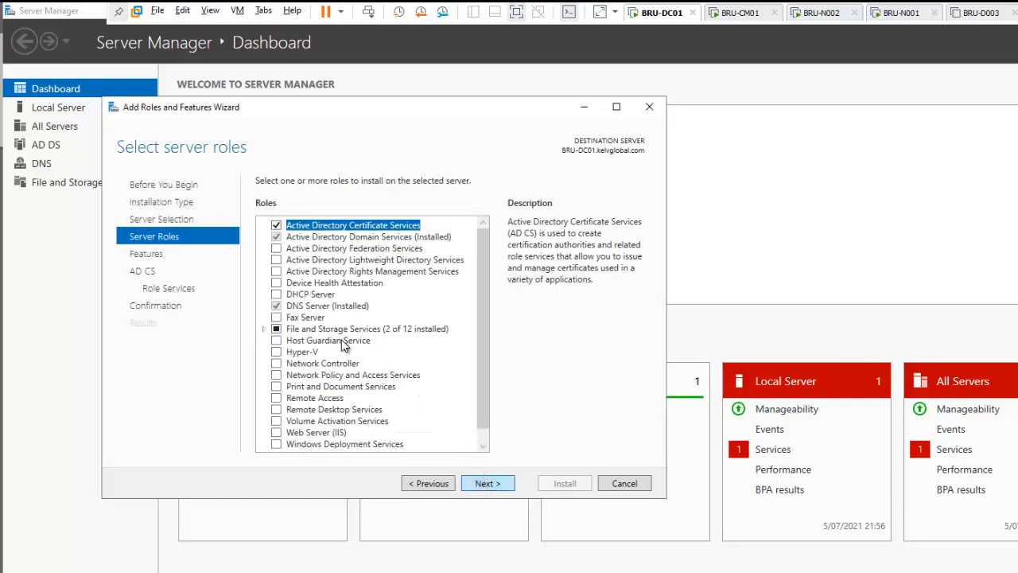
{"action": "left_click", "coordinate": [481, 485]}
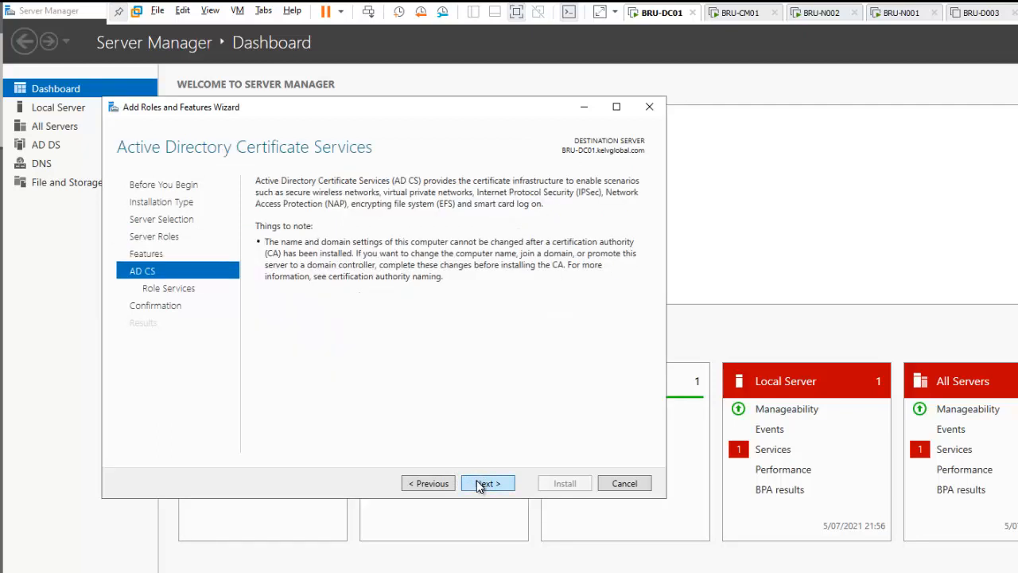
{"action": "left_click", "coordinate": [478, 479]}
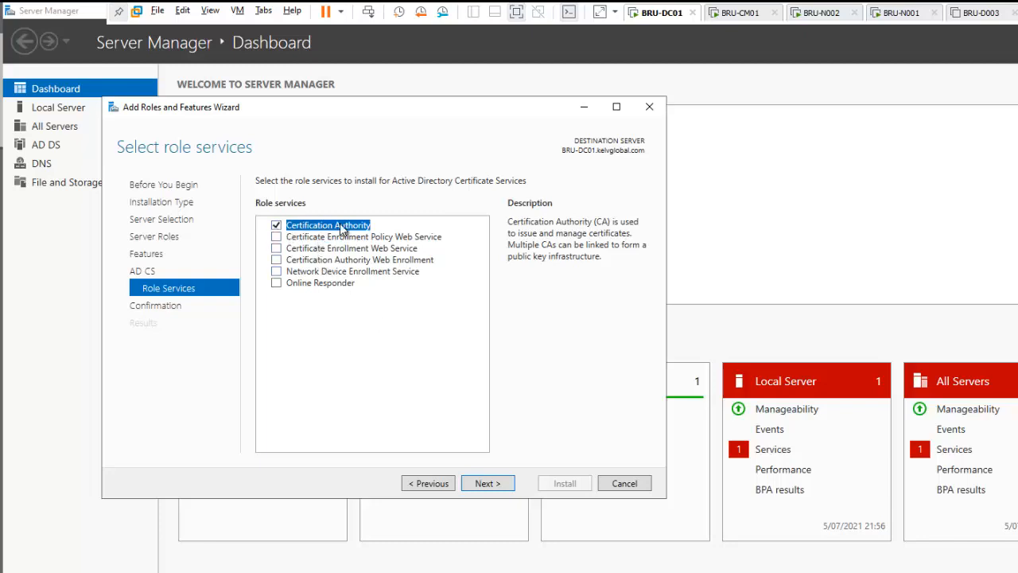
Keep Certification Authority as the role service and install AD CS.
{"action": "left_click", "coordinate": [487, 483]}
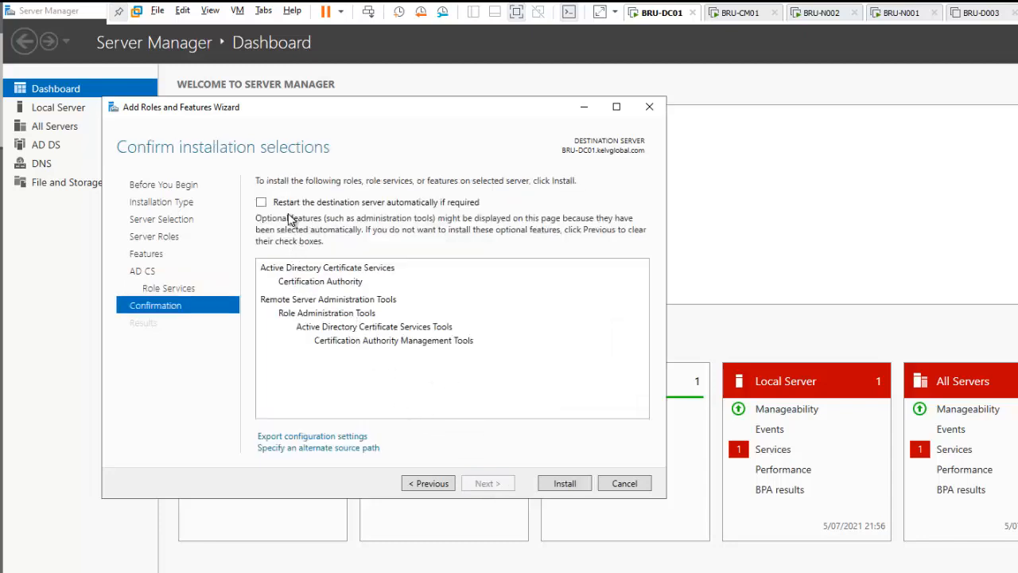
{"action": "left_click", "coordinate": [563, 483]}
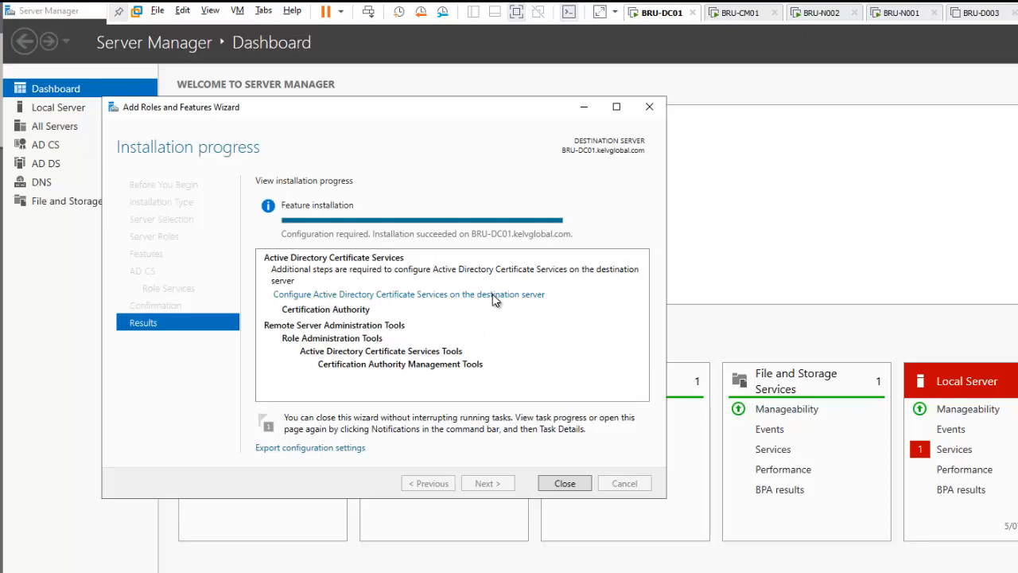
Begin AD CS configuration with the current credentials and select the Certification Authority role service.
{"action": "left_click", "coordinate": [438, 296]}
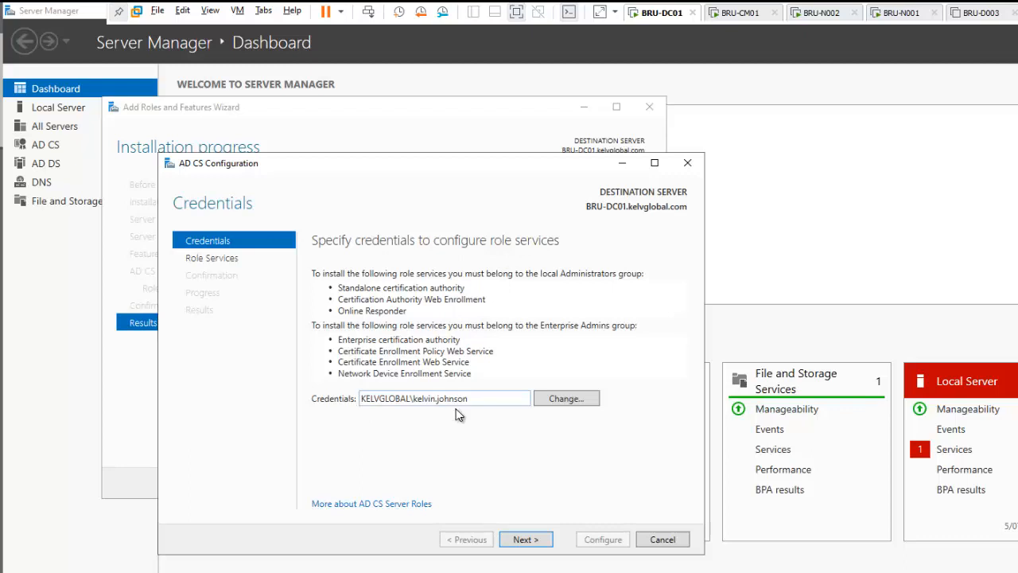
{"action": "double_click", "coordinate": [428, 399]}
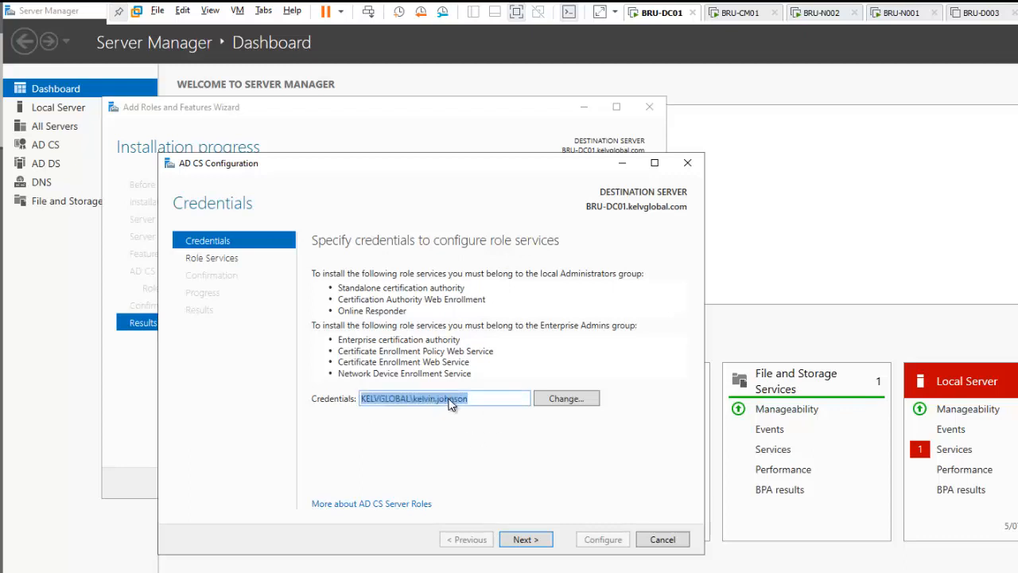
{"action": "left_click", "coordinate": [452, 400]}
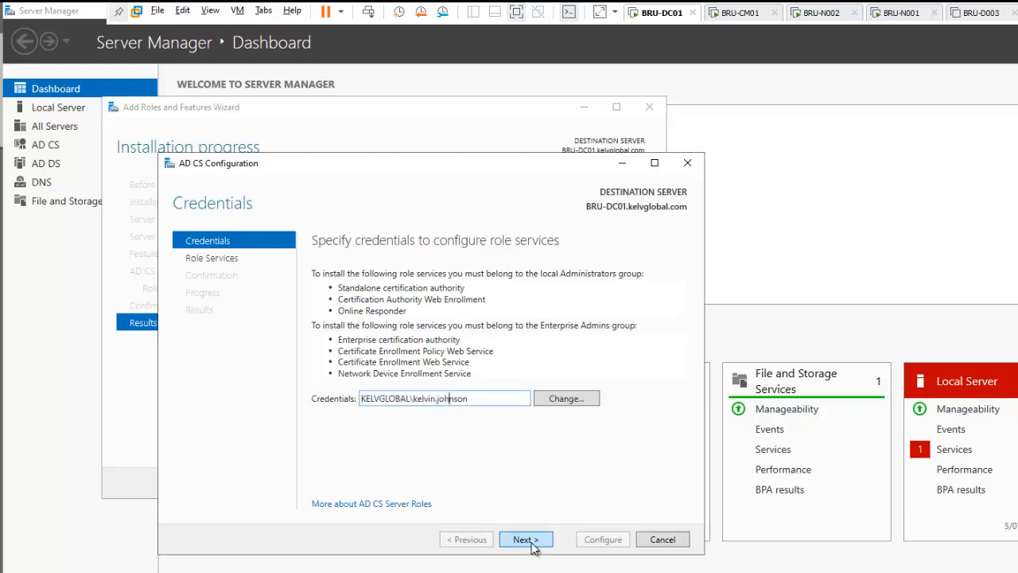
{"action": "left_click", "coordinate": [530, 542]}
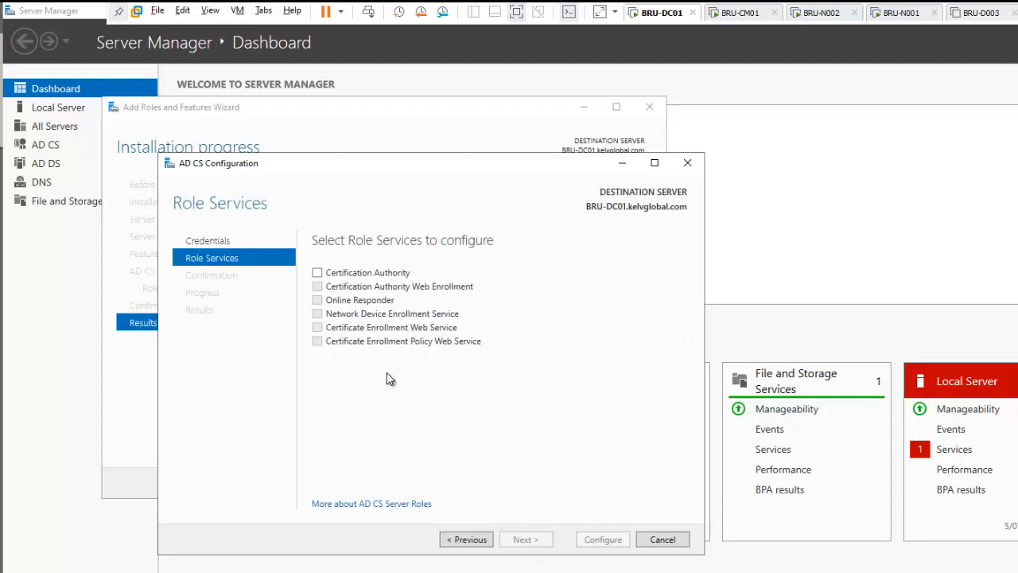
{"action": "left_click", "coordinate": [348, 276]}
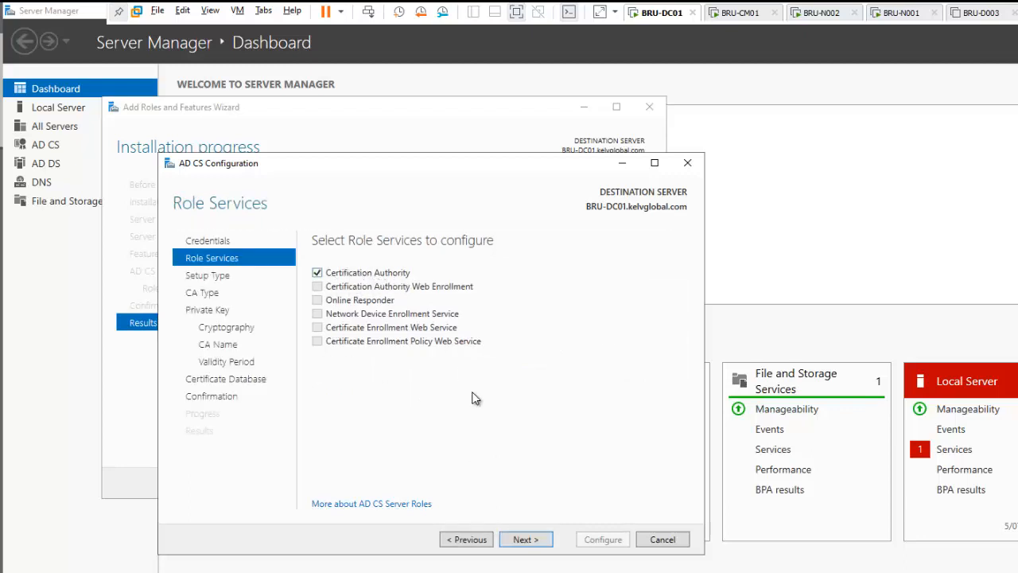
{"action": "left_click", "coordinate": [524, 540]}
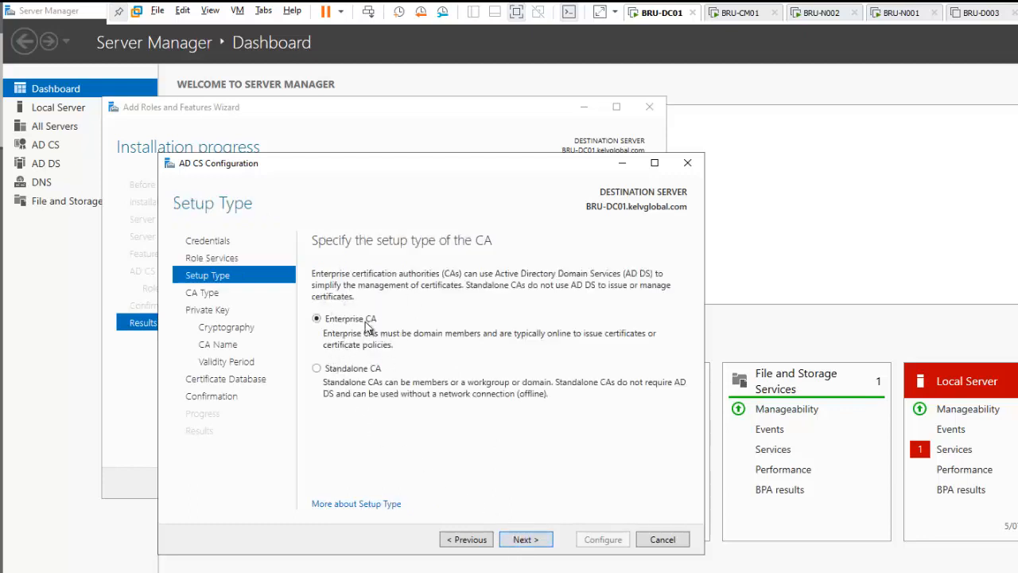
Accept Enterprise CA, Root CA, a new private key, and default SHA256 2048-bit cryptography.
{"action": "left_click", "coordinate": [522, 540]}
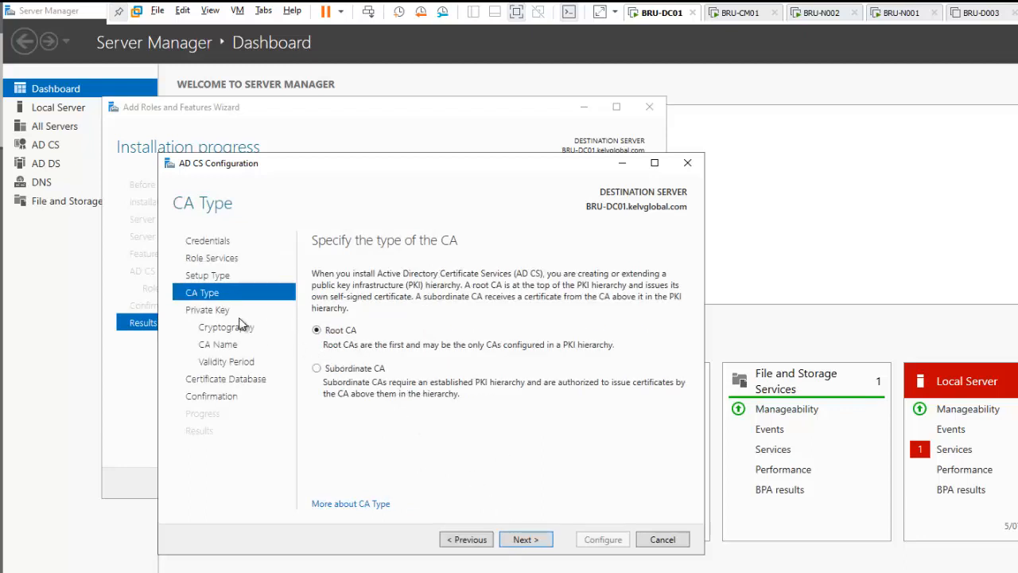
{"action": "left_click", "coordinate": [518, 539]}
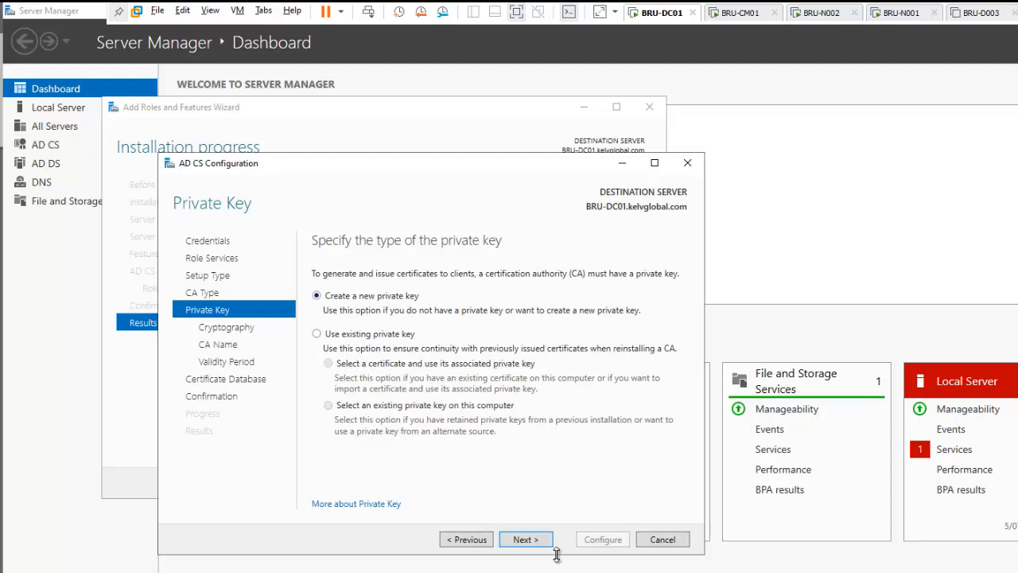
{"action": "left_click", "coordinate": [524, 540]}
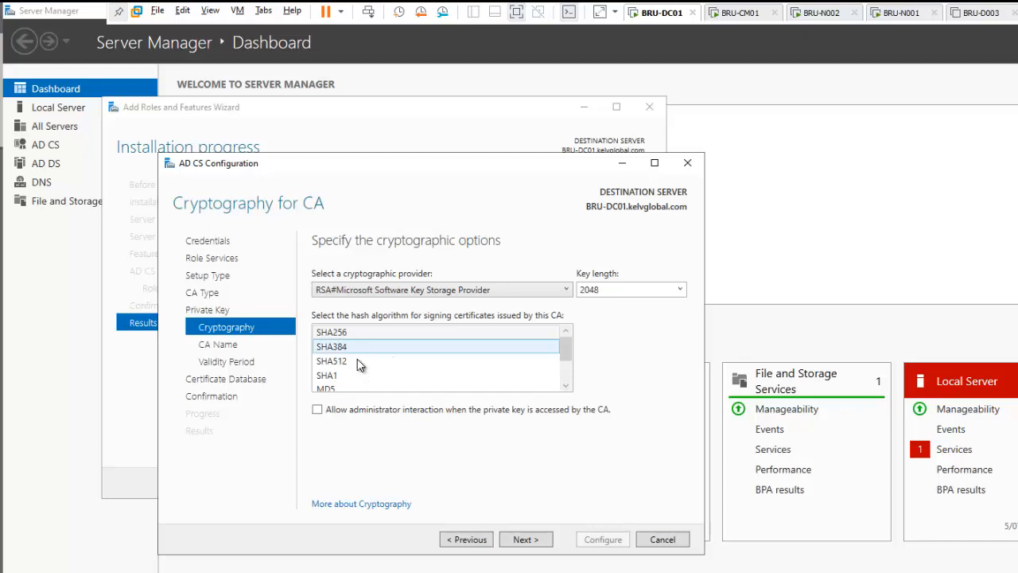
{"action": "left_click", "coordinate": [523, 539]}
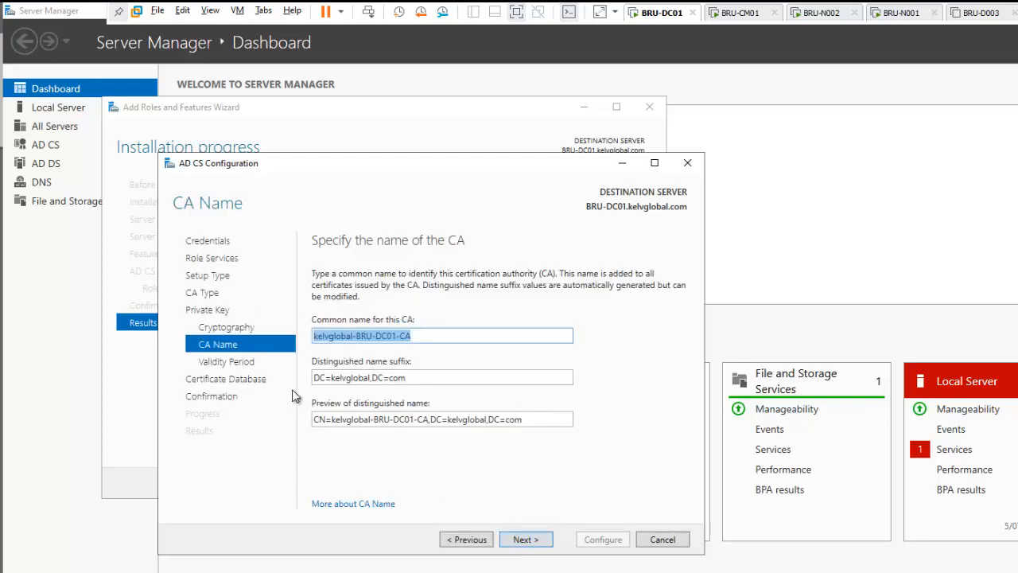
Review and keep the suggested CA common name and distinguished name.
{"action": "left_click", "coordinate": [377, 337]}
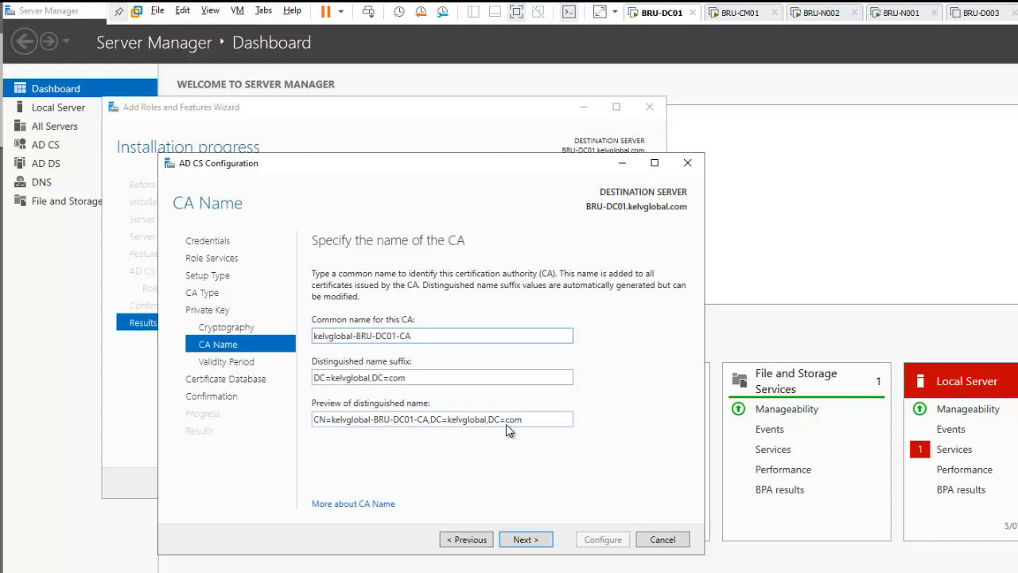
{"action": "triple_click", "coordinate": [480, 420]}
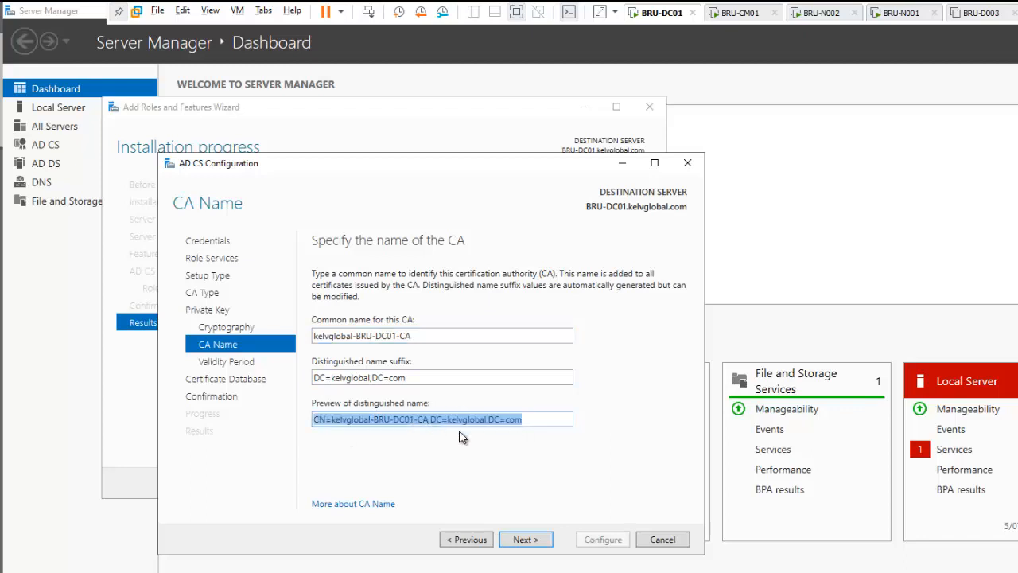
{"action": "left_click", "coordinate": [525, 539]}
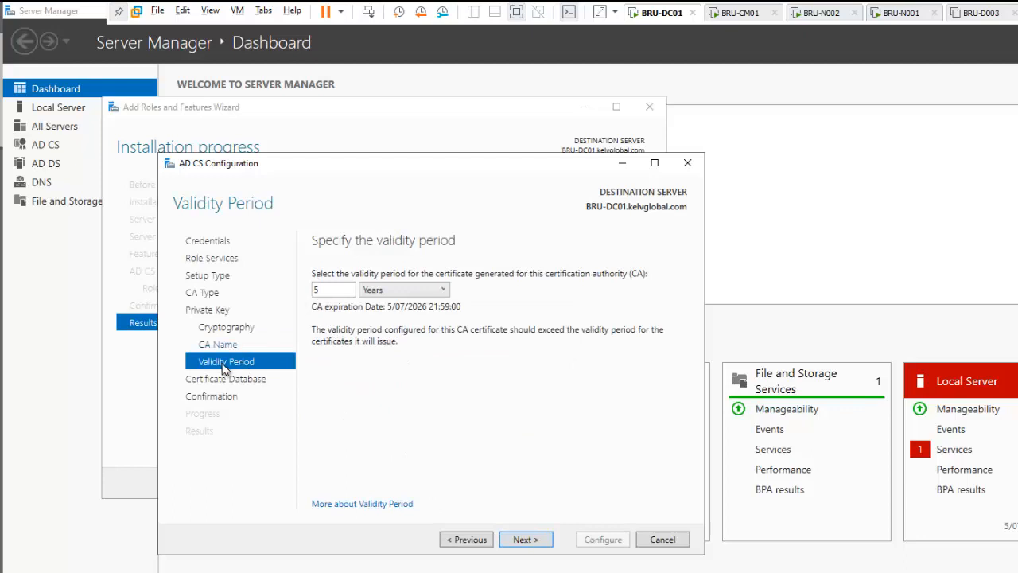
Keep the CA certificate validity period at 5 Years.
{"action": "left_click", "coordinate": [388, 293]}
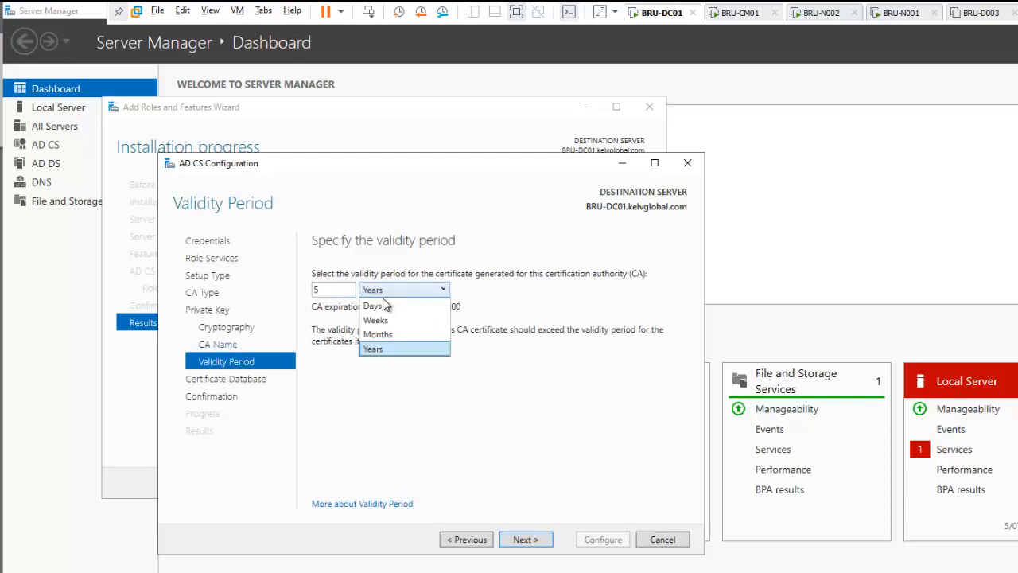
{"action": "left_click", "coordinate": [335, 291]}
{"action": "left_click_drag", "start_coordinate": [335, 291], "coordinate": [321, 296]}
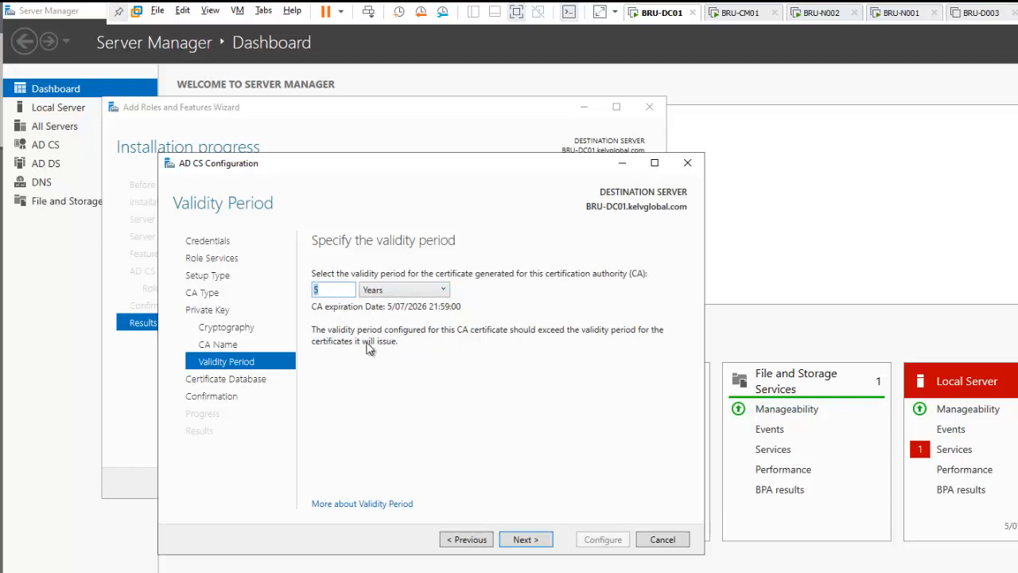
{"action": "left_click", "coordinate": [517, 541]}
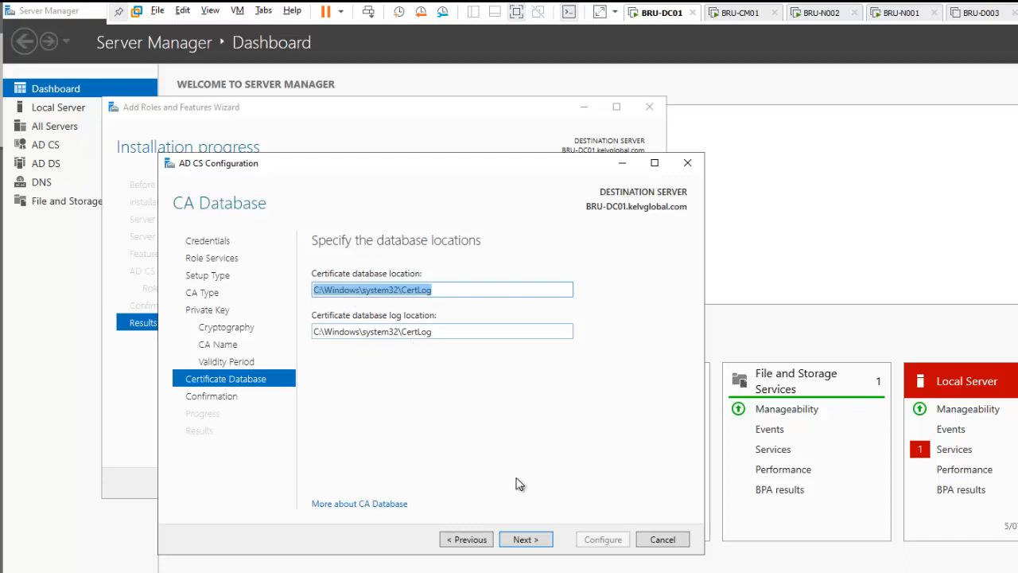
Keep the C:\Windows\system32\CertLog database locations and apply the Enterprise Root CA configuration.
{"action": "left_click", "coordinate": [525, 539]}
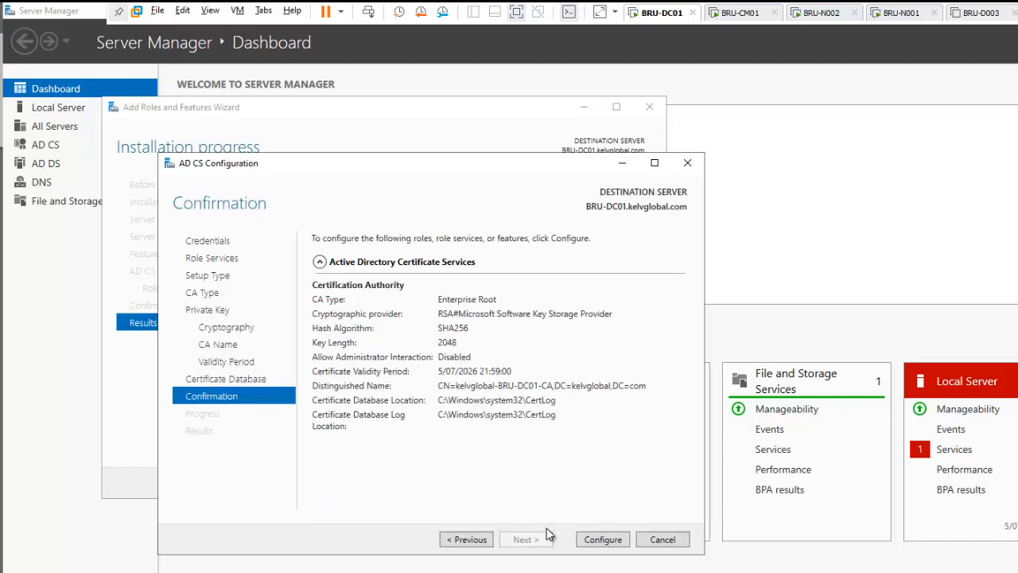
{"action": "left_click", "coordinate": [603, 540]}
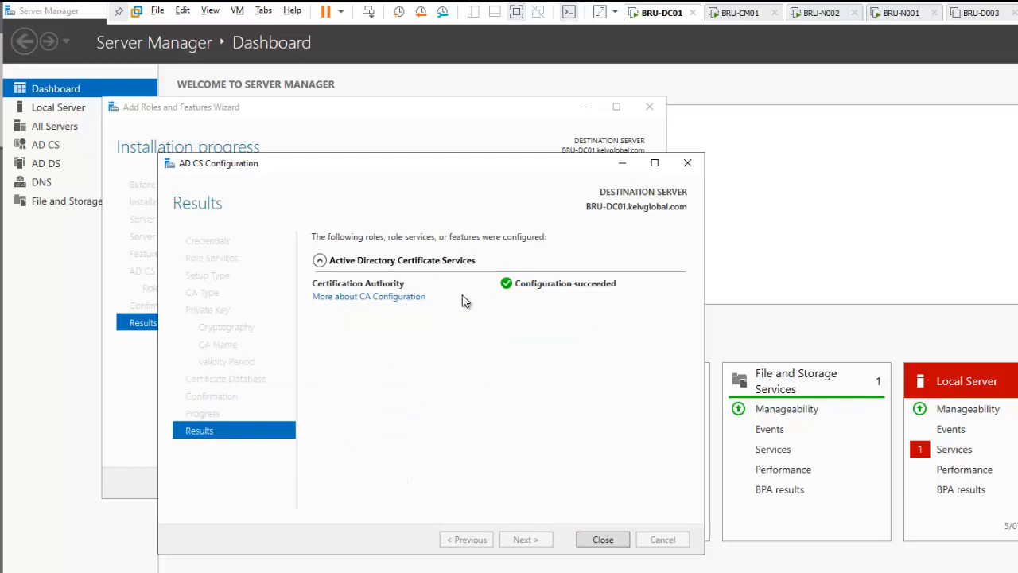
{"action": "left_click", "coordinate": [601, 540]}
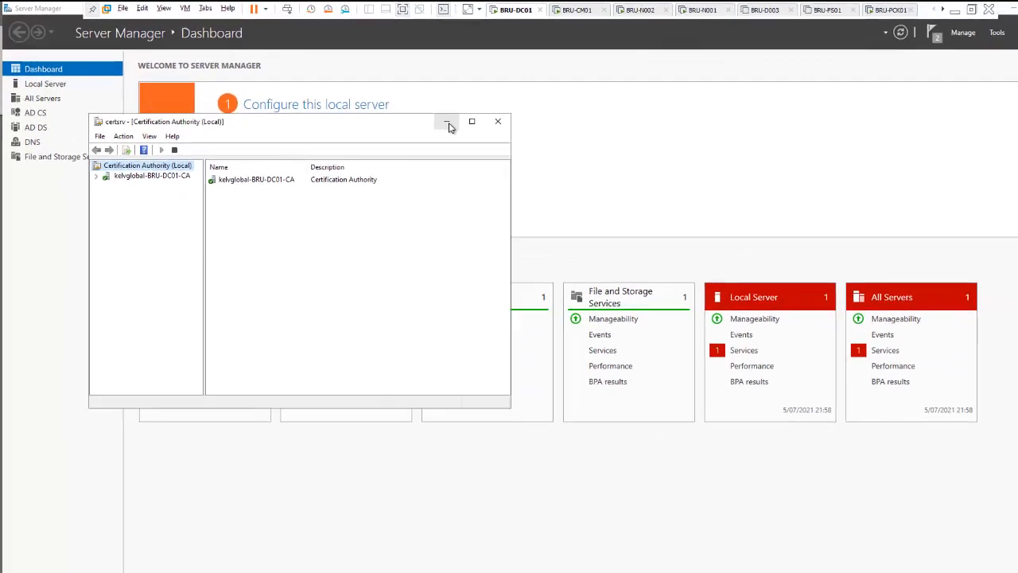
Minimize the Certification Authority console to reveal the Server Manager dashboard.
{"action": "left_click", "coordinate": [448, 124]}
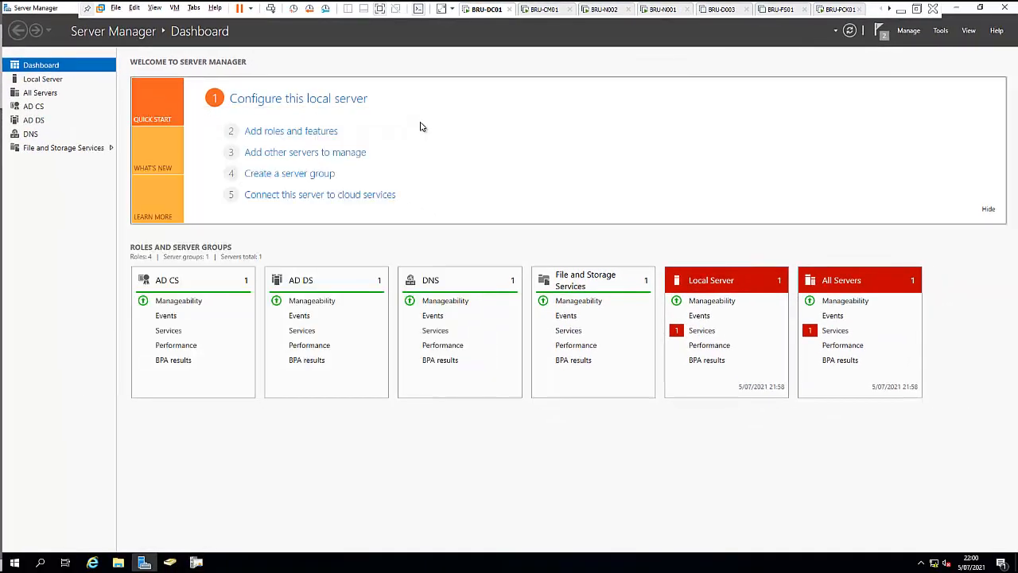